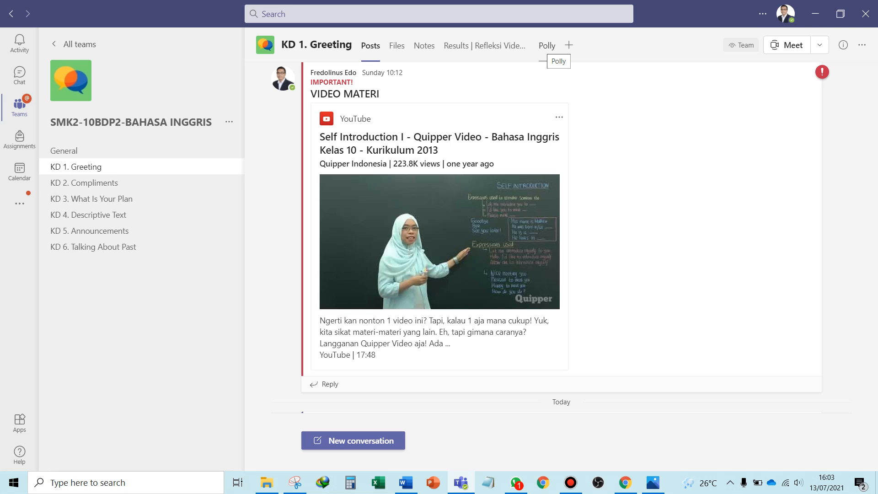
# Try to use the custom REFLEKSI VIDEO BELAJAR template in Polly, and return to the channel's posts
pyautogui.click(547, 45)
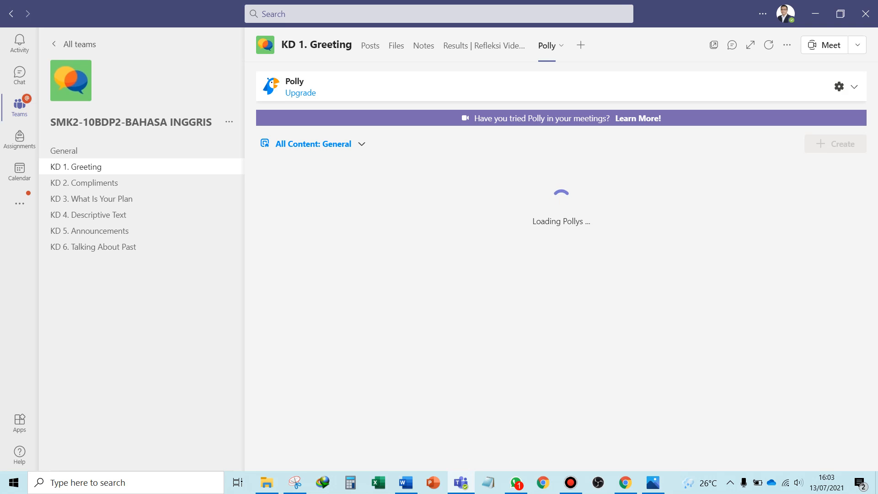
pyautogui.click(360, 144)
pyautogui.click(368, 378)
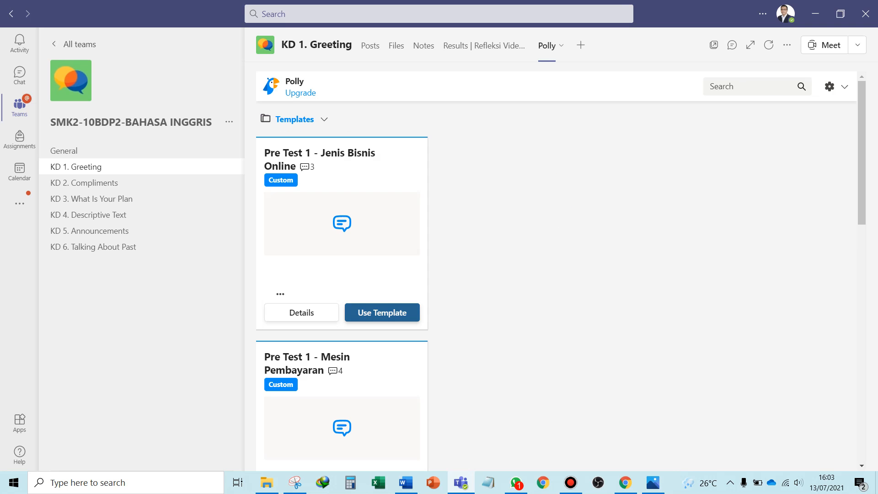
pyautogui.scroll(-14, 555, 270)
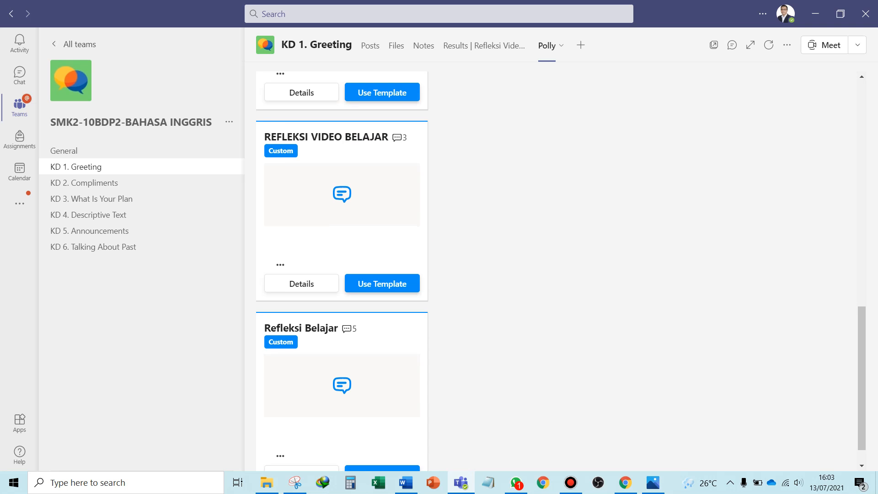
pyautogui.click(382, 283)
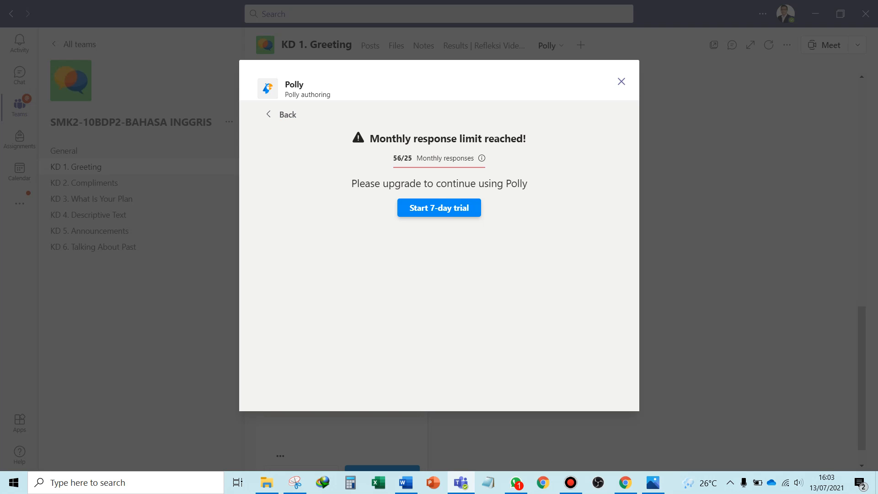
pyautogui.click(621, 81)
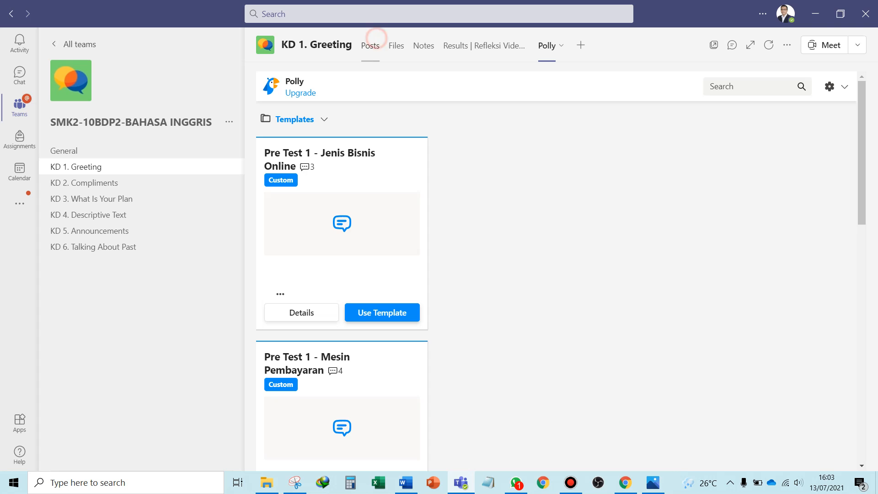
pyautogui.click(370, 45)
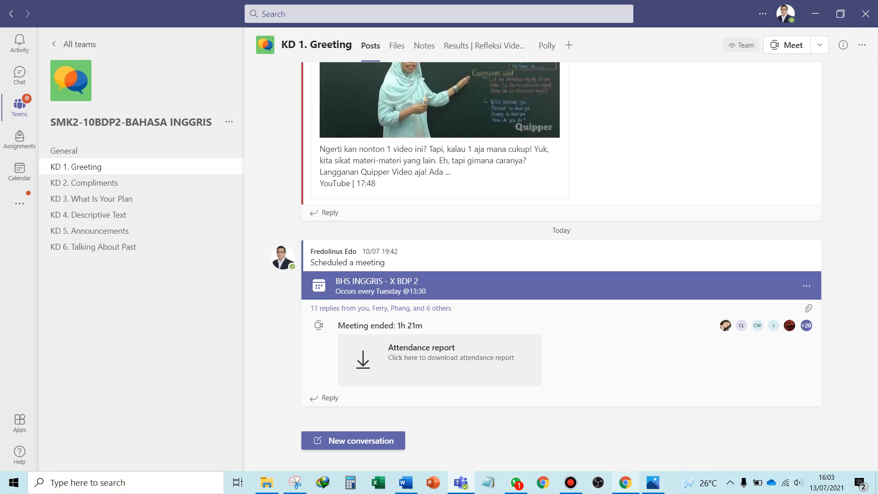
# Switch to Microsoft Forms in Chrome, review the settings of the Refleksi Video Belajar form, and return to the forms list
pyautogui.click(626, 482)
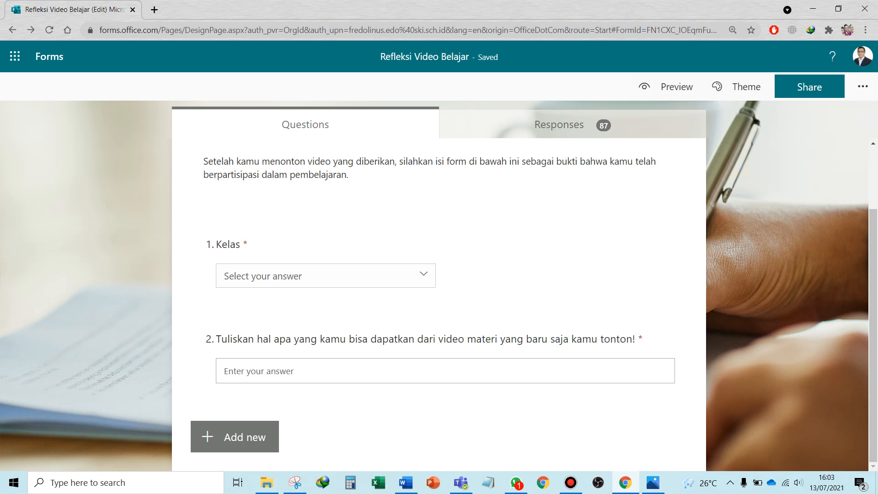
pyautogui.click(49, 57)
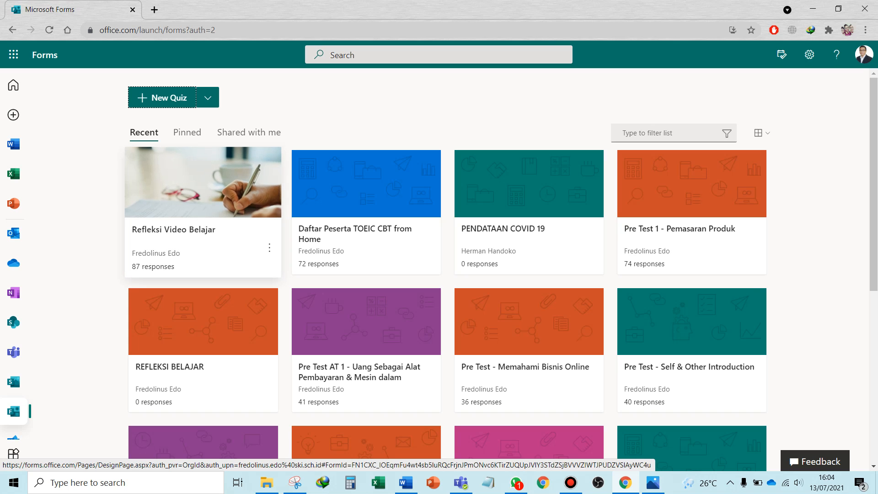
pyautogui.click(202, 210)
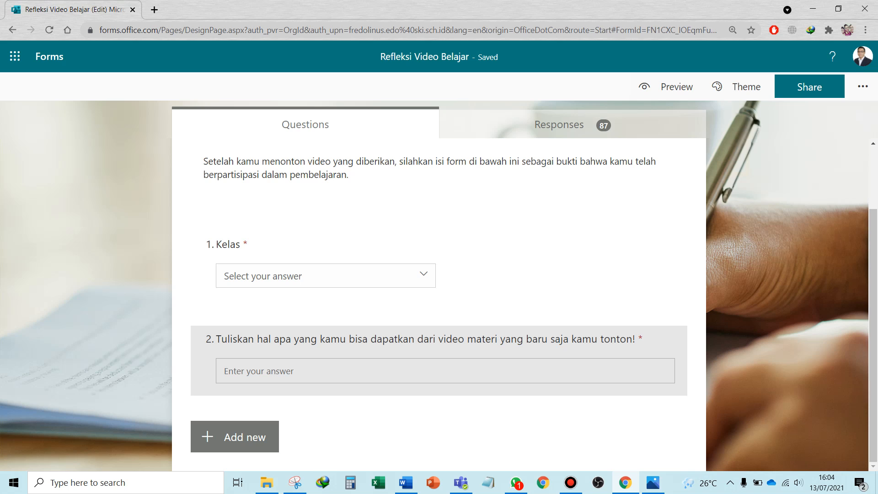
pyautogui.click(863, 86)
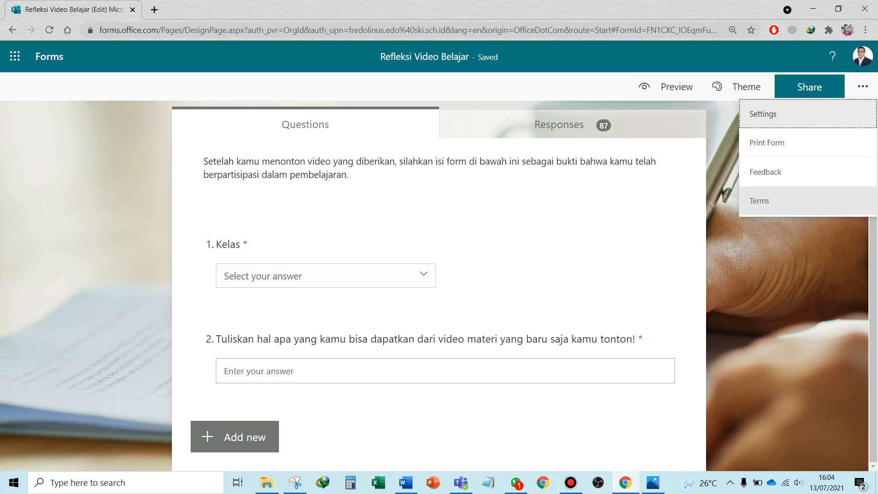
pyautogui.click(768, 117)
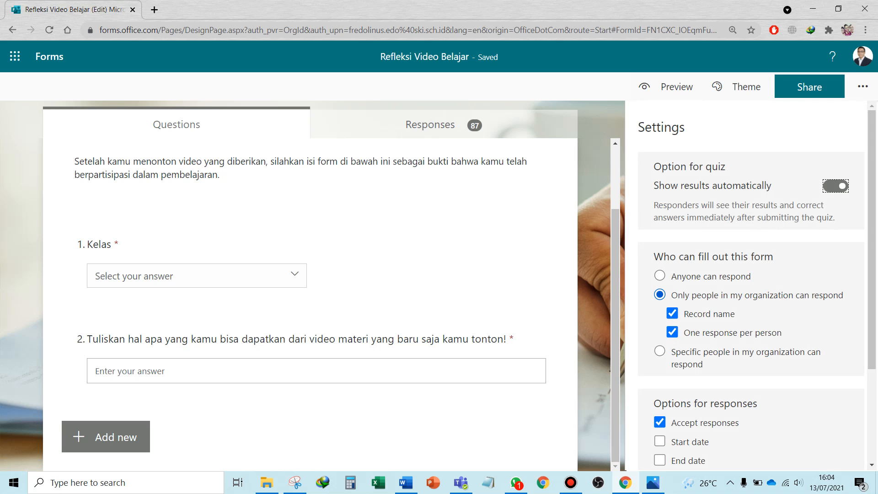
pyautogui.scroll(-3, 752, 283)
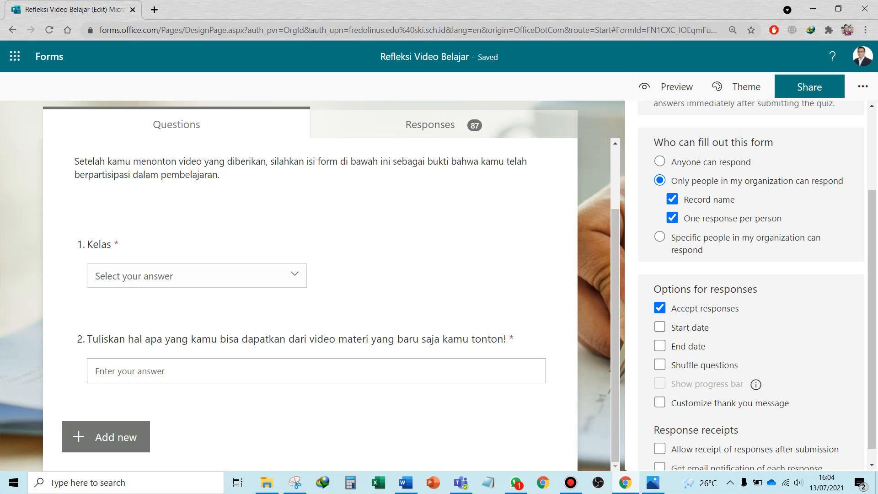
pyautogui.click(49, 56)
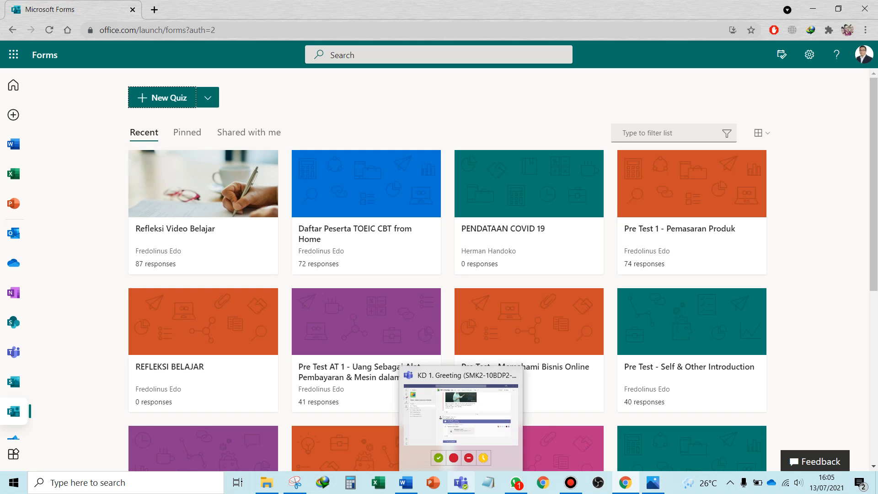
# Switch to Teams and start adding a Forms tab to the KD 1. Greeting channel, with posting to the channel turned off
pyautogui.click(475, 421)
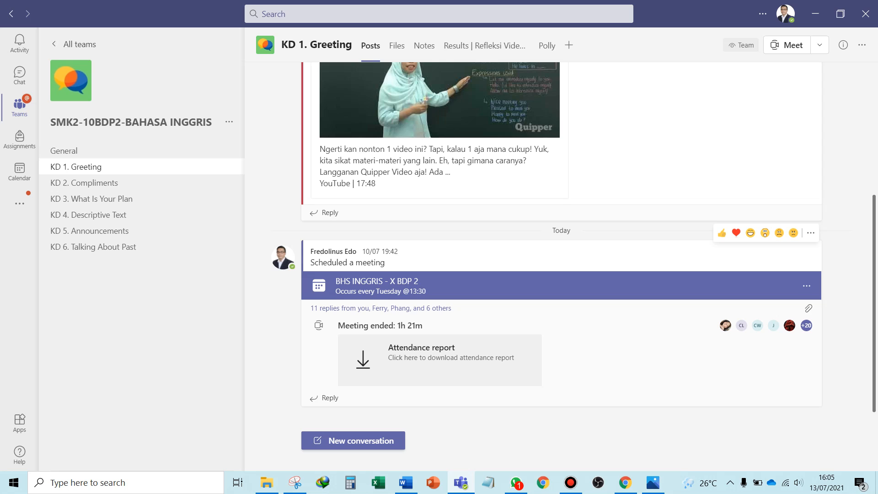
pyautogui.scroll(3, 561, 274)
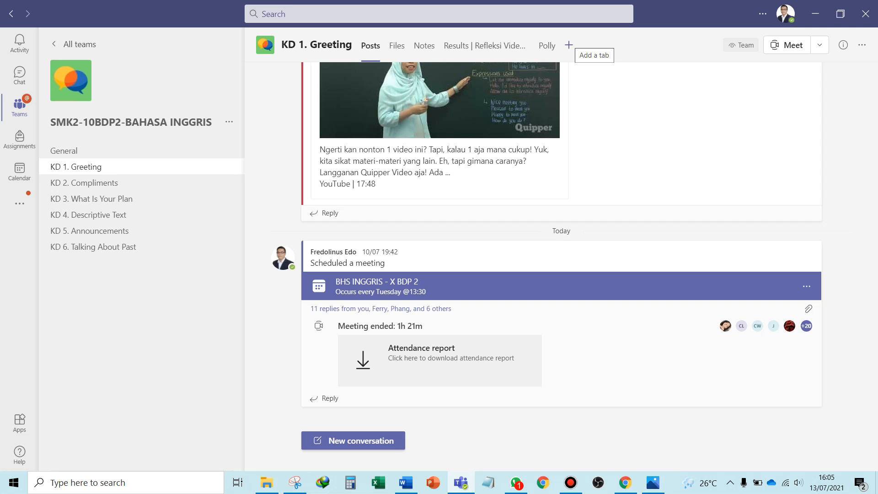
pyautogui.scroll(4, 561, 238)
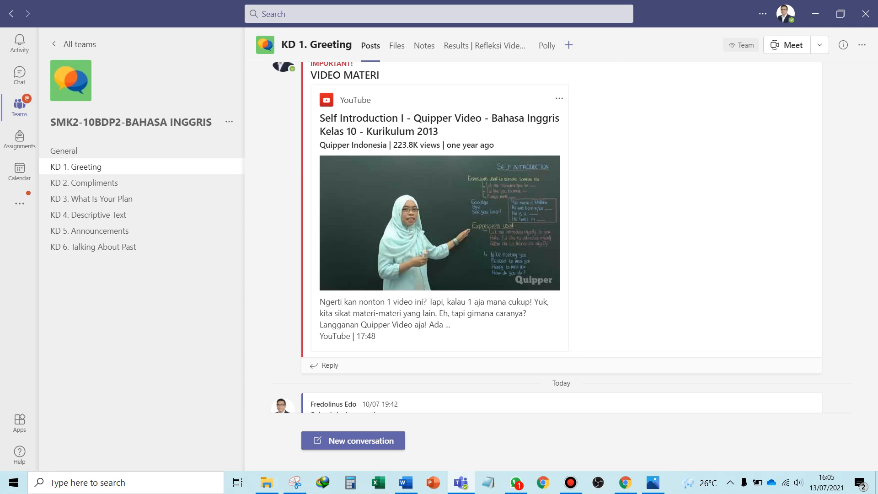
pyautogui.click(569, 45)
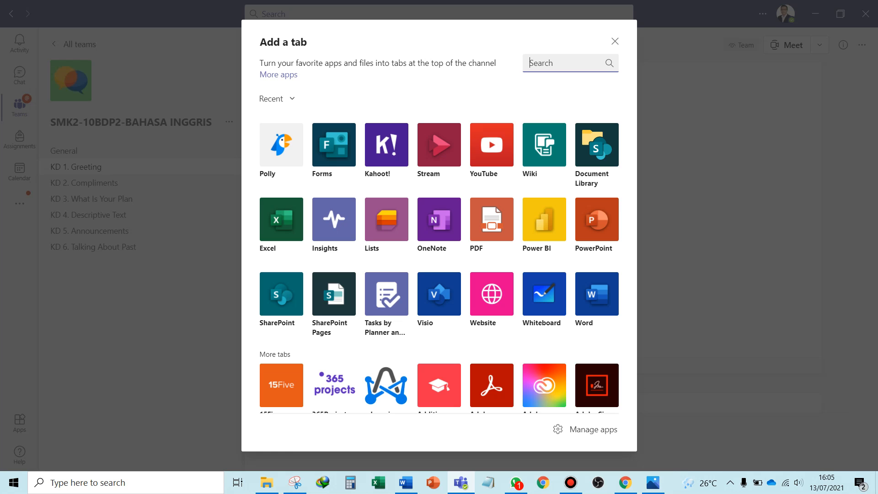
pyautogui.click(334, 147)
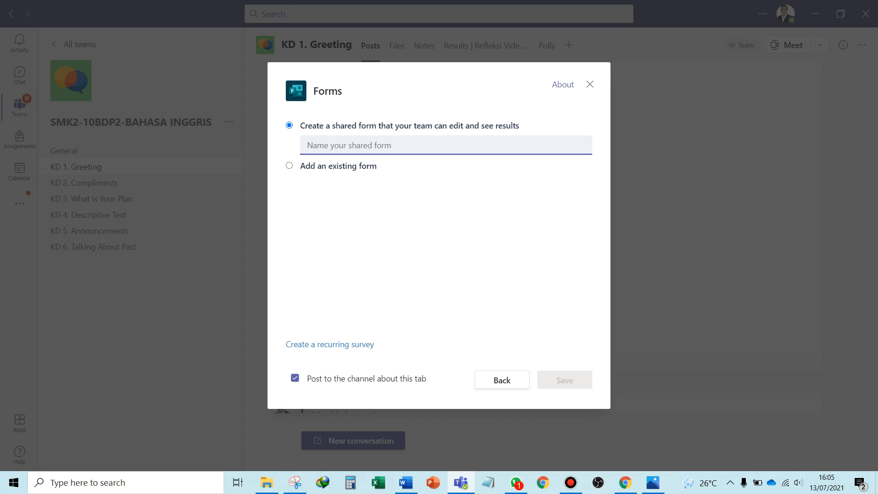
pyautogui.click(295, 377)
# Choose to add an existing form and select Refleksi Video Belajar(Personal)
pyautogui.click(288, 165)
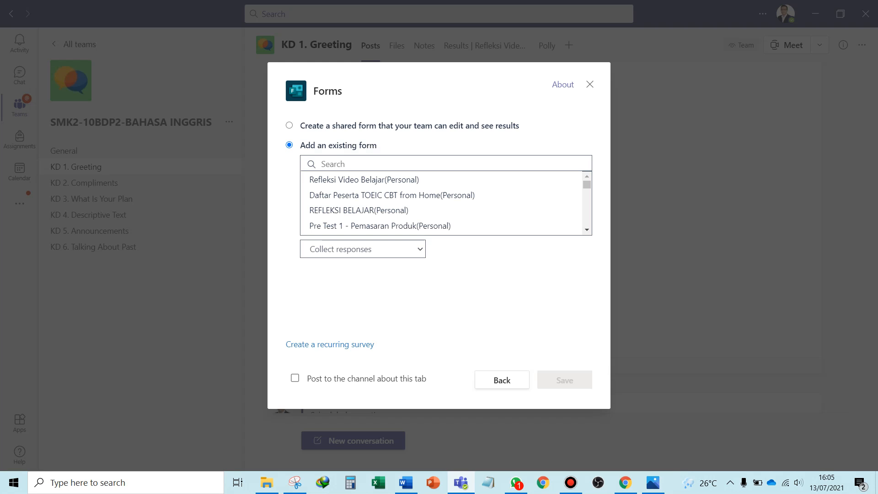
pyautogui.click(289, 126)
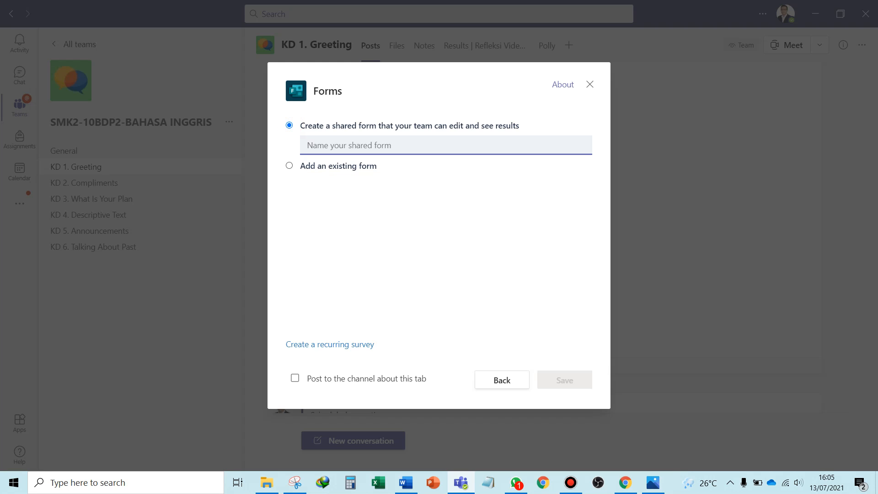
pyautogui.click(291, 167)
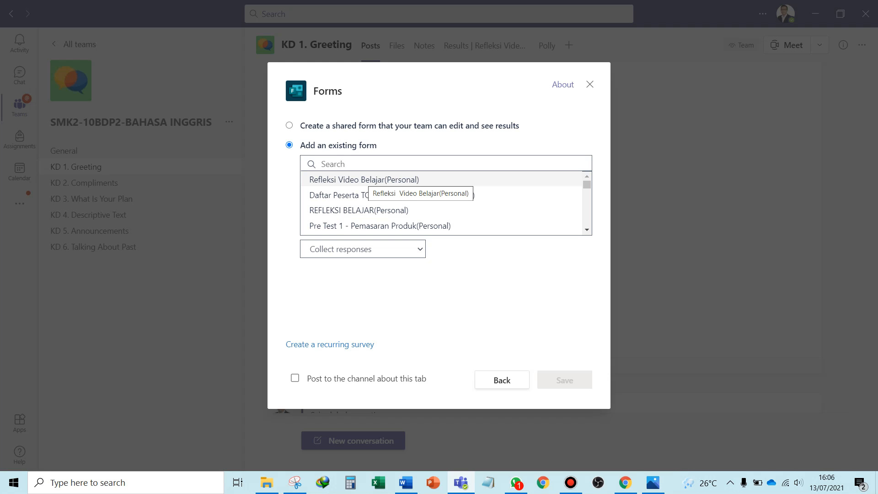
pyautogui.click(625, 482)
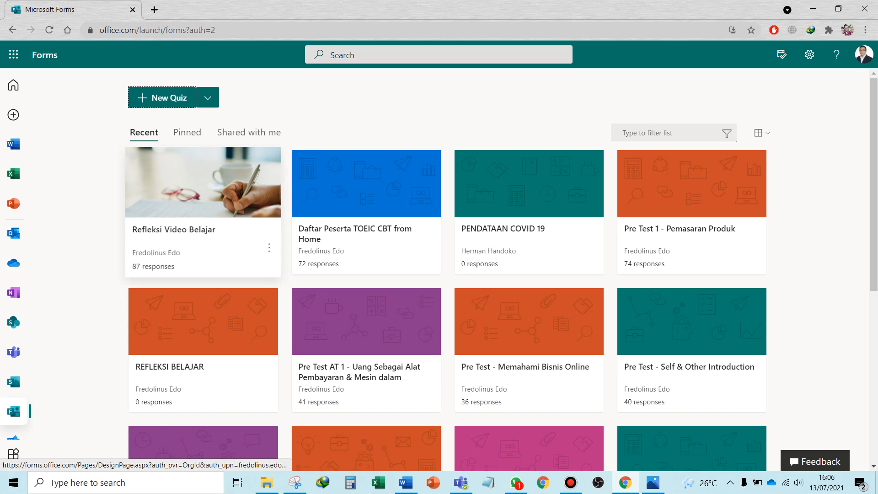
pyautogui.click(460, 482)
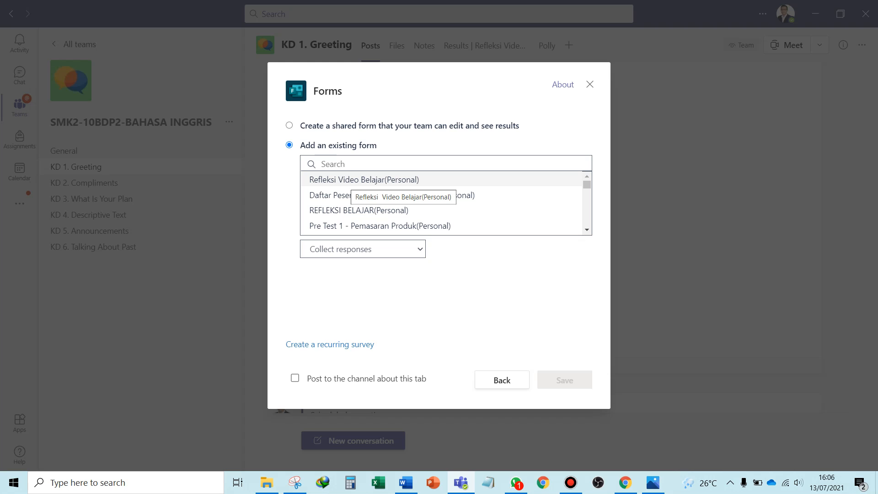
pyautogui.click(345, 180)
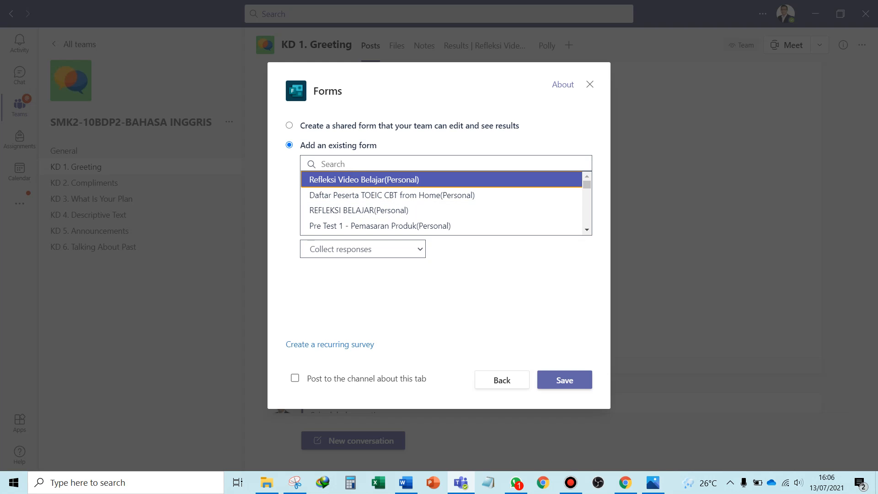
# Set the form tab to Collect responses and save it to the channel
pyautogui.click(417, 250)
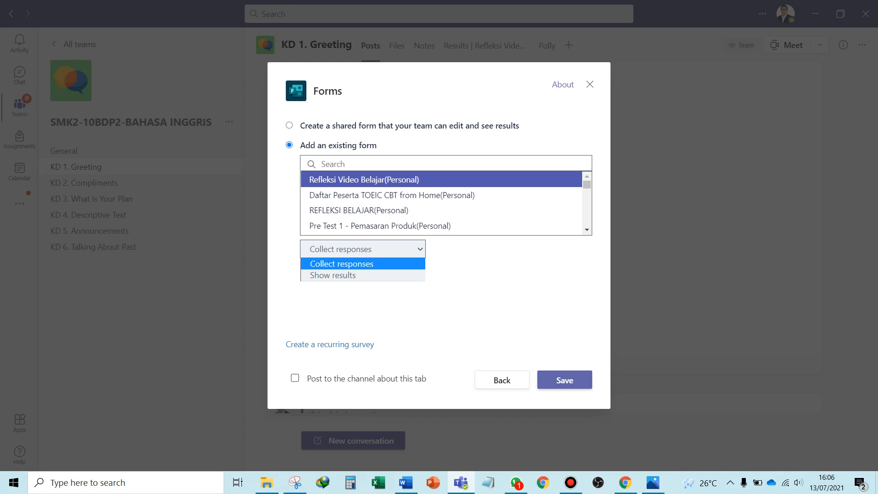
pyautogui.press('Down')
pyautogui.press('Up')
pyautogui.click(411, 262)
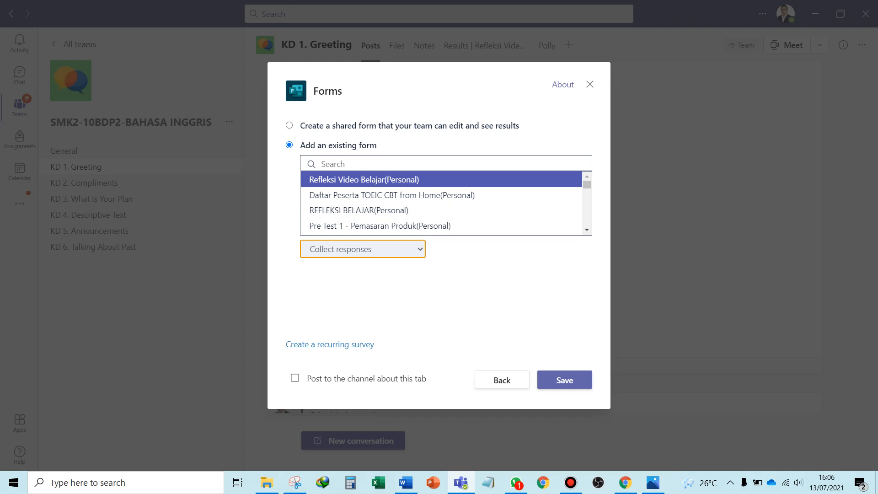
pyautogui.click(393, 249)
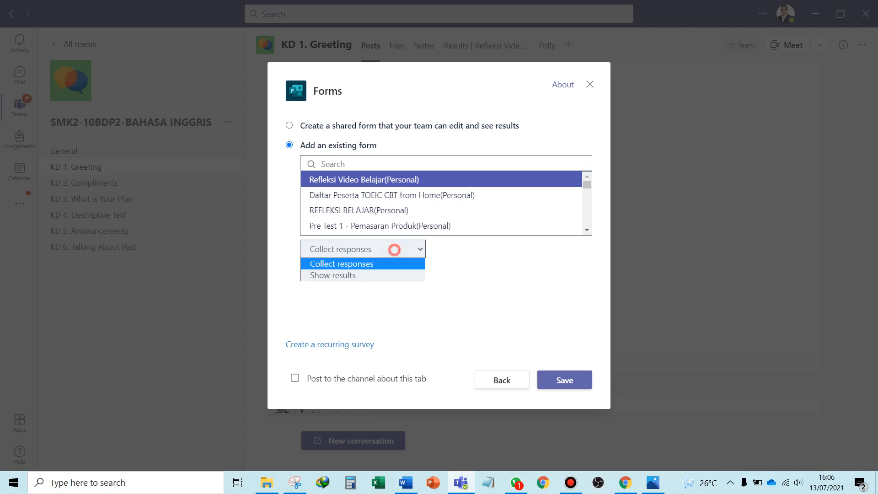
pyautogui.press('Down')
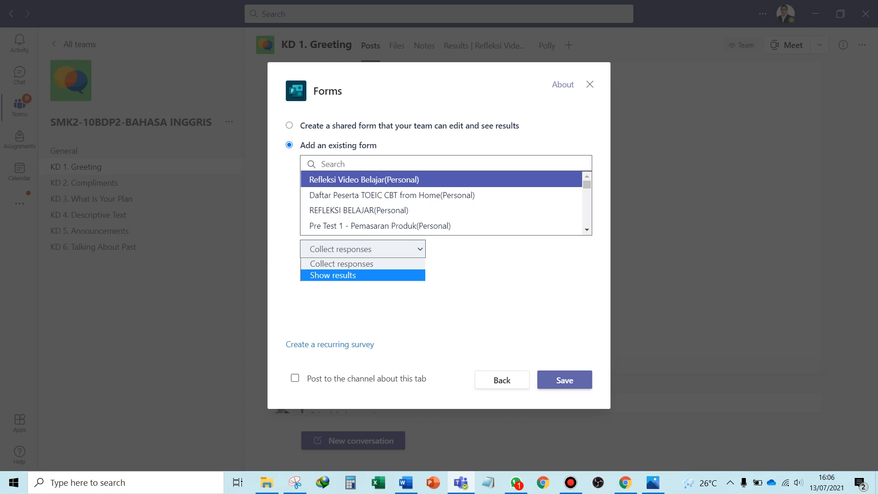
pyautogui.press('Up')
pyautogui.press('Return')
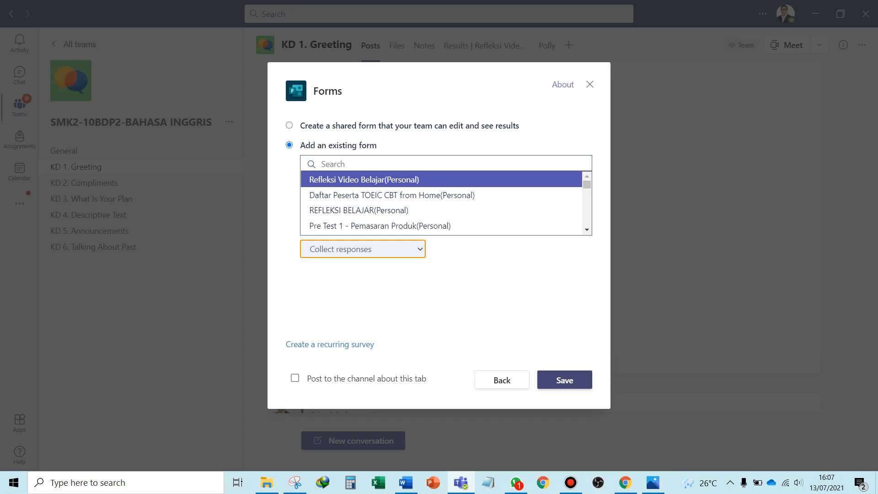
pyautogui.click(567, 380)
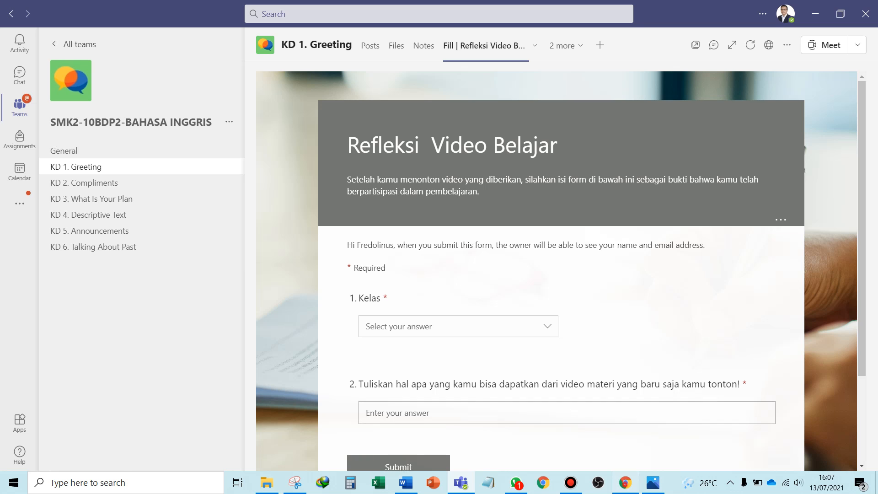
# Look over the form in the new tab, and return to the VIDEO MATERI post in the channel
pyautogui.click(625, 482)
pyautogui.click(625, 482)
pyautogui.scroll(-2, 561, 274)
pyautogui.scroll(2, 561, 274)
pyautogui.click(371, 45)
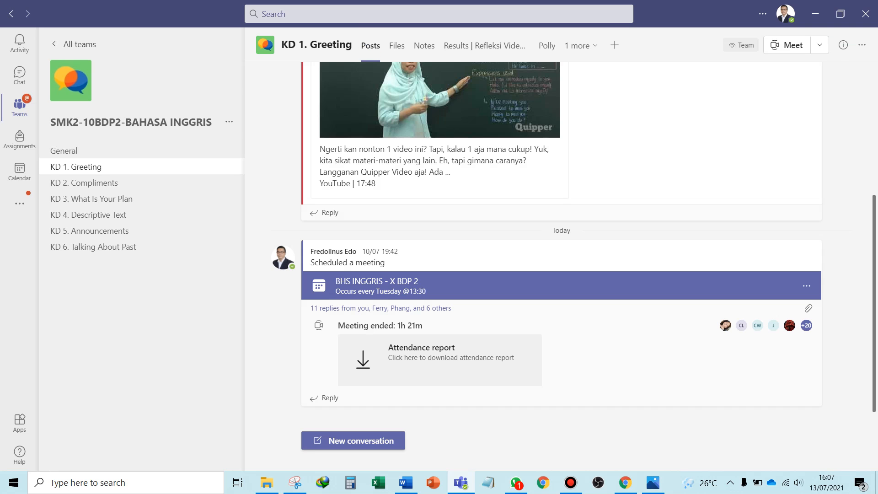
pyautogui.scroll(5, 561, 235)
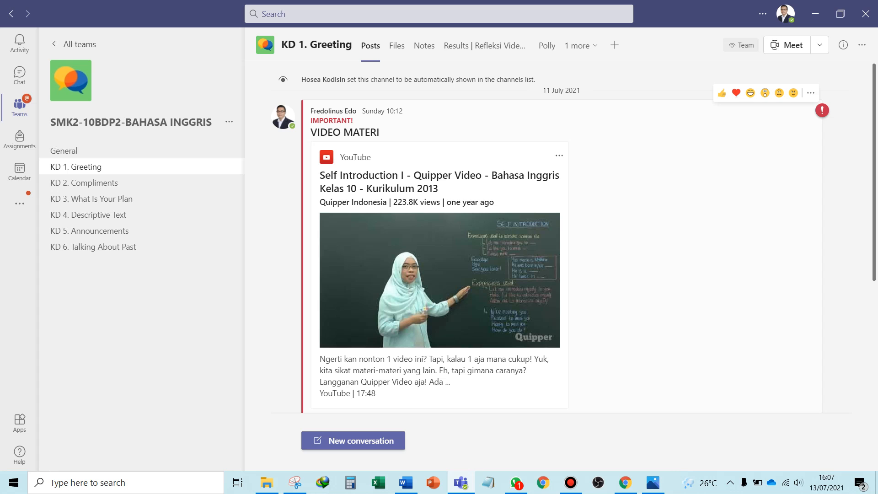
# Switch to Photos and zoom in on the POSTINGAN, FILE and LAINNYA row of the mobile channel screenshot
pyautogui.moveTo(653, 482)
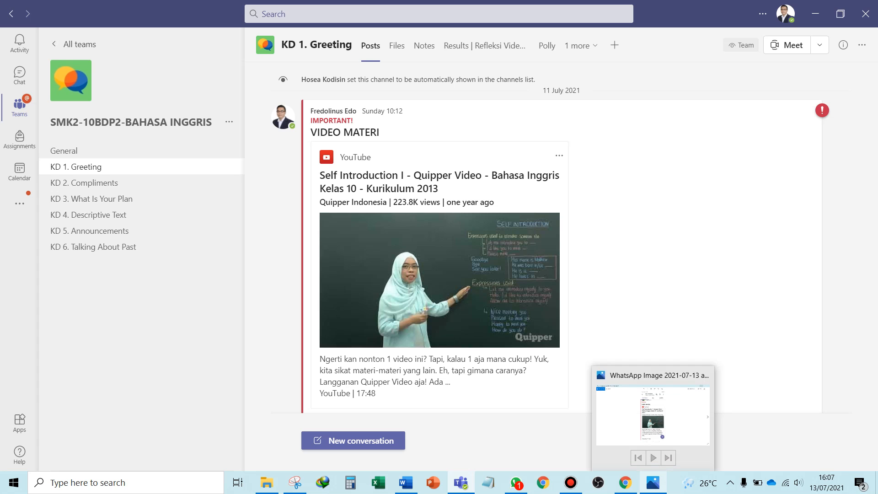
pyautogui.click(652, 414)
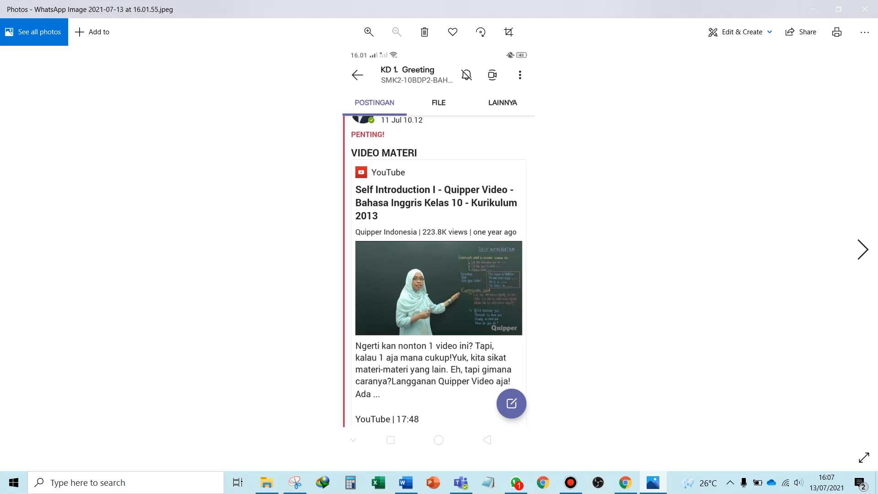
pyautogui.click(379, 99)
pyautogui.click(437, 103)
pyautogui.click(510, 105)
pyautogui.doubleClick(507, 103)
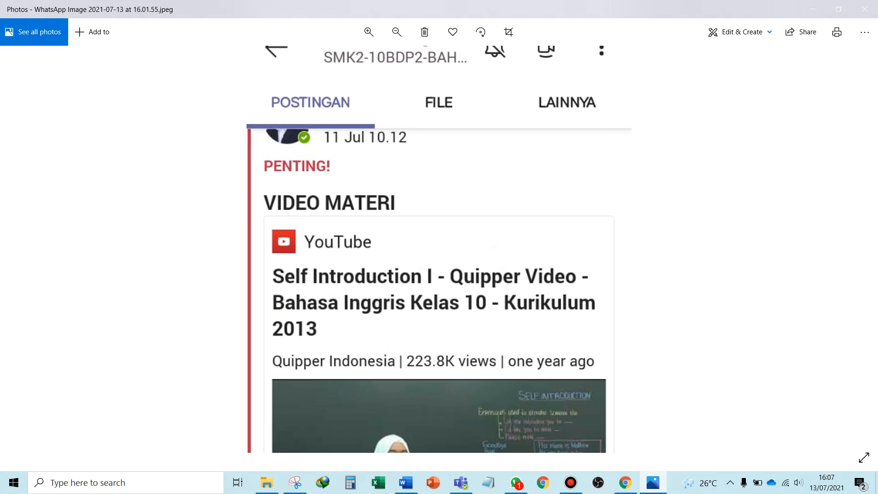
# Zoom back out on the mobile screenshot and compare its LAINNYA entry with the list of additional channel tabs in Teams
pyautogui.doubleClick(557, 101)
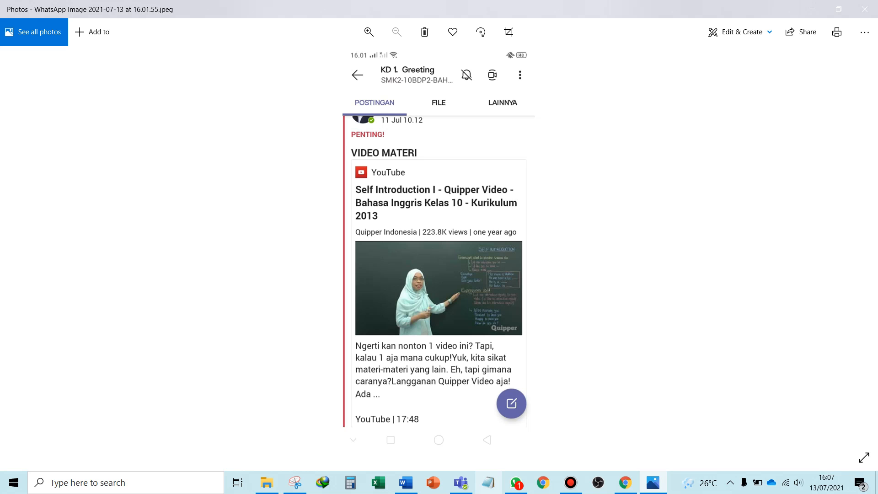
pyautogui.click(461, 482)
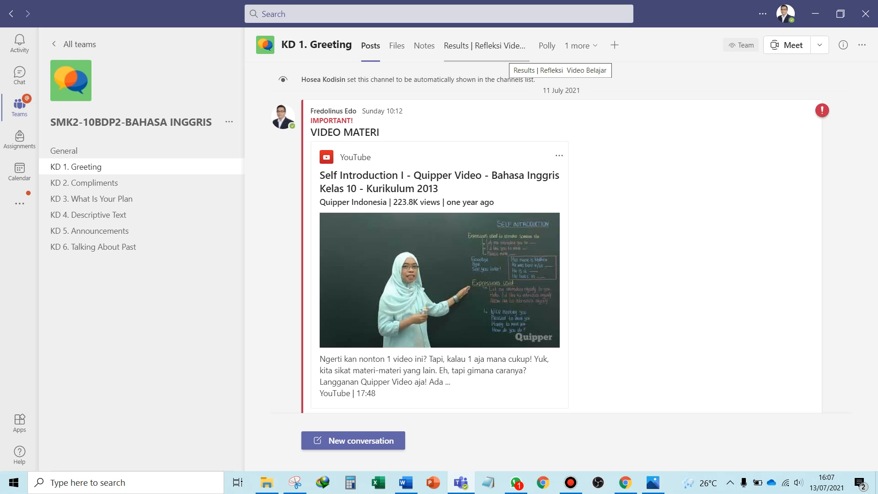
pyautogui.click(580, 45)
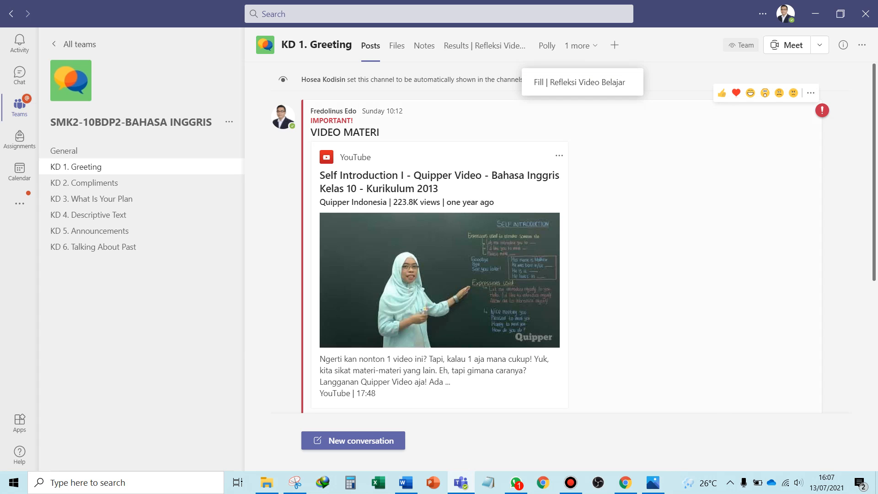
pyautogui.click(653, 482)
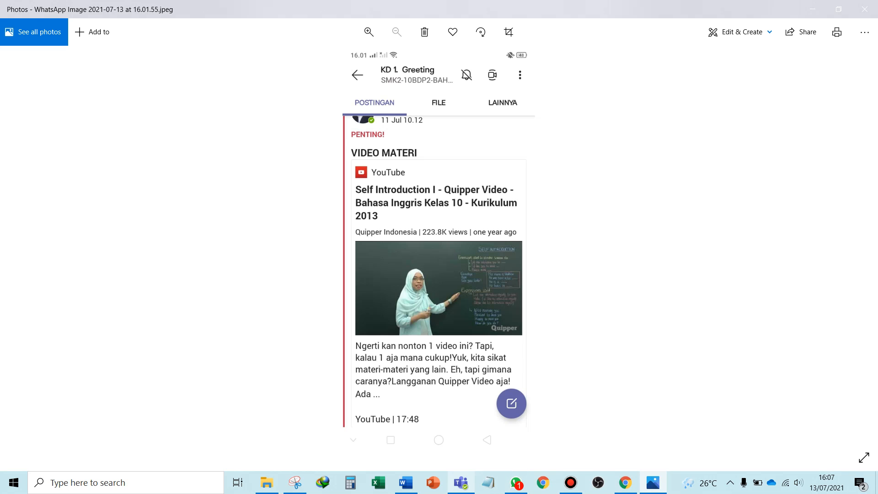
pyautogui.click(460, 483)
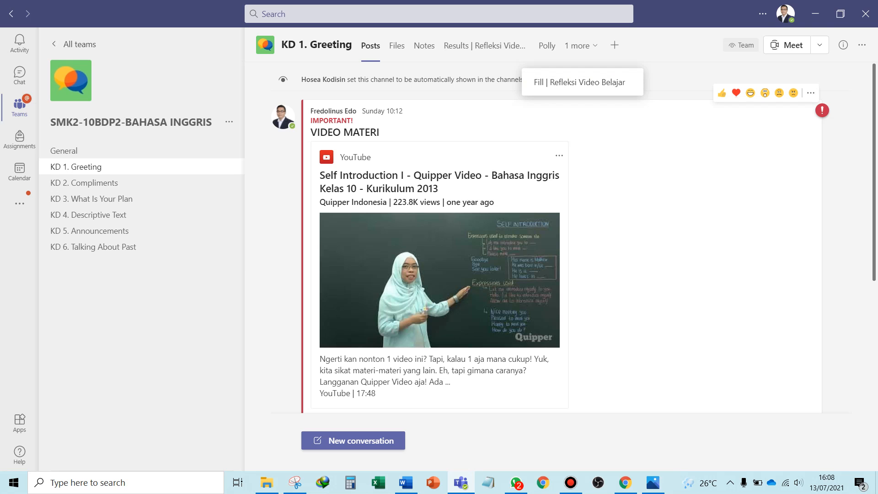
pyautogui.click(592, 44)
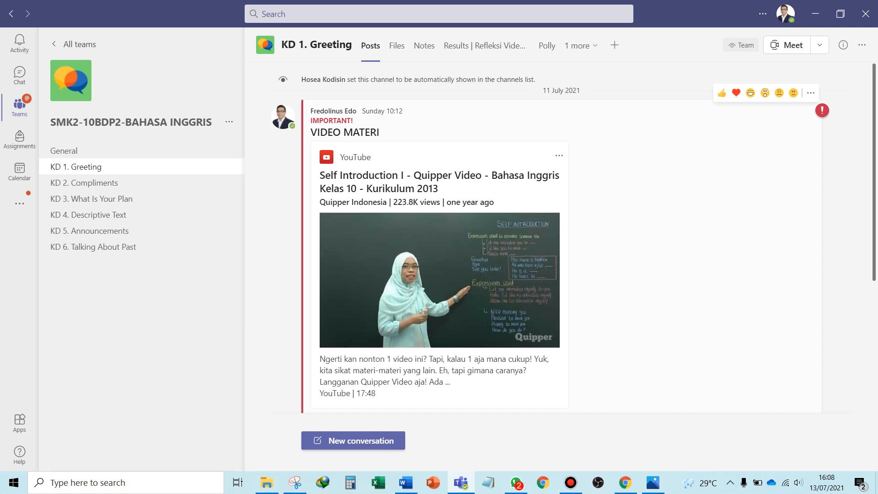
# Switch to Microsoft Forms in Chrome, open the Refleksi Video Belajar form, and view its response summary
pyautogui.click(624, 483)
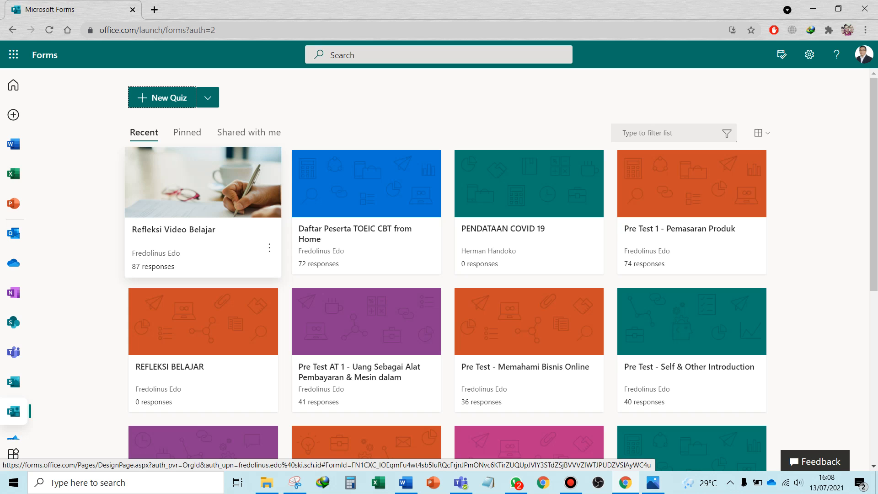
pyautogui.click(203, 197)
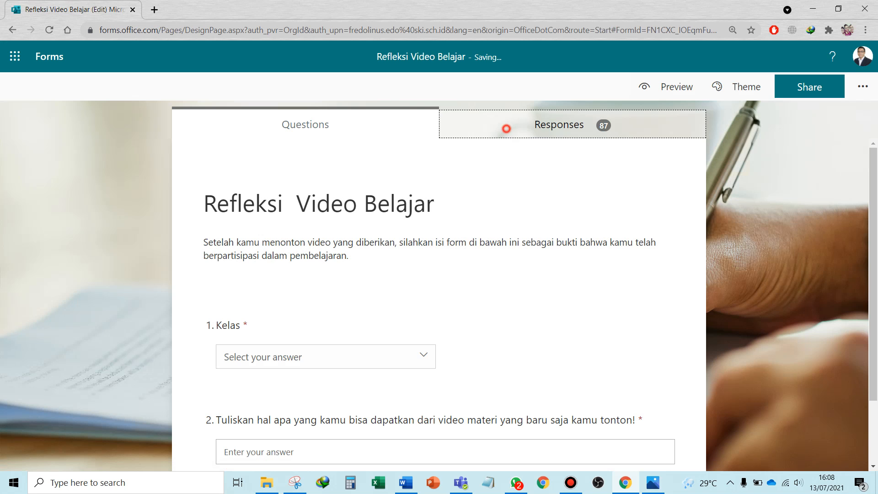
pyautogui.click(506, 127)
pyautogui.scroll(-1, 439, 302)
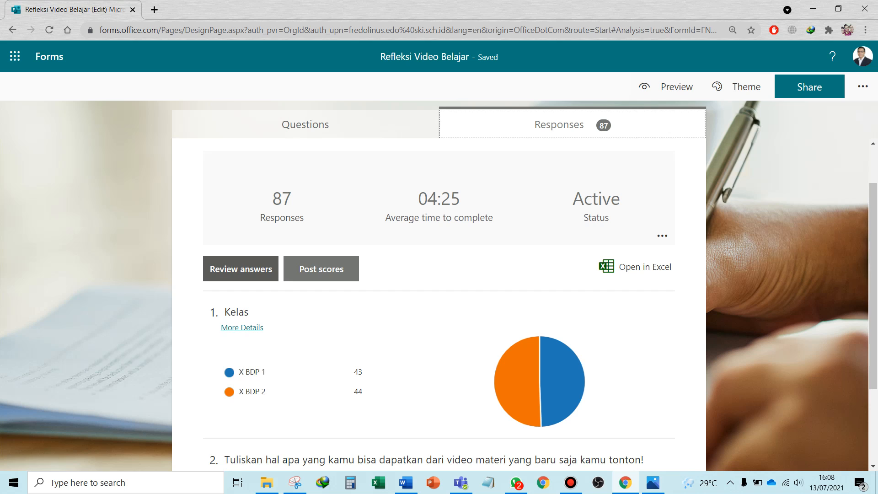
# Review the form's answers one respondent at a time, and return to the Forms home page
pyautogui.click(247, 268)
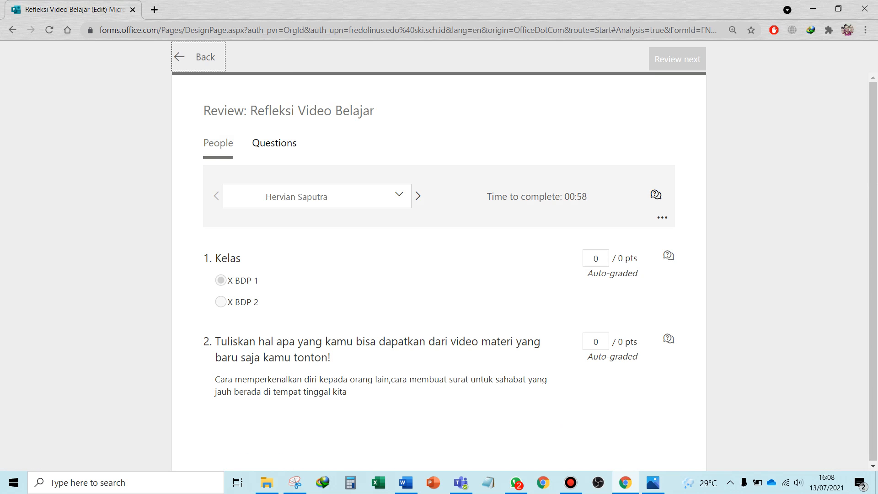
pyautogui.click(418, 195)
pyautogui.click(417, 196)
pyautogui.click(418, 196)
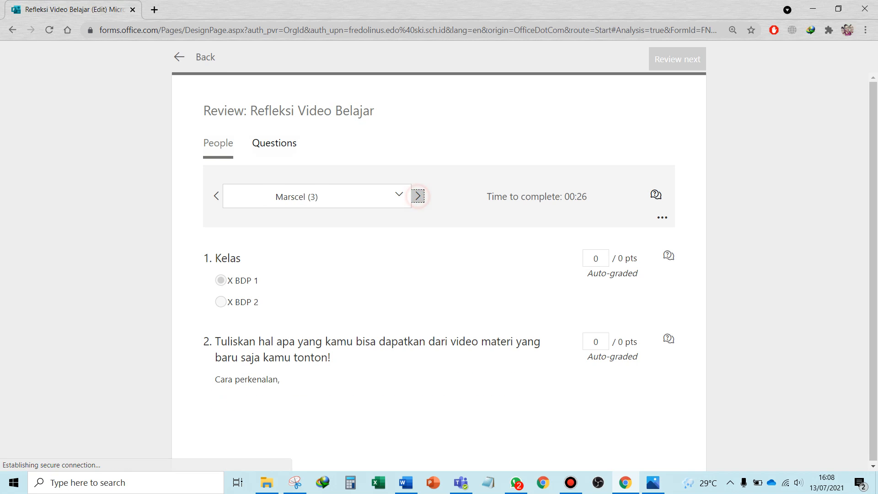
pyautogui.click(417, 196)
pyautogui.click(417, 195)
pyautogui.click(418, 195)
pyautogui.click(417, 195)
pyautogui.click(417, 196)
pyautogui.click(418, 195)
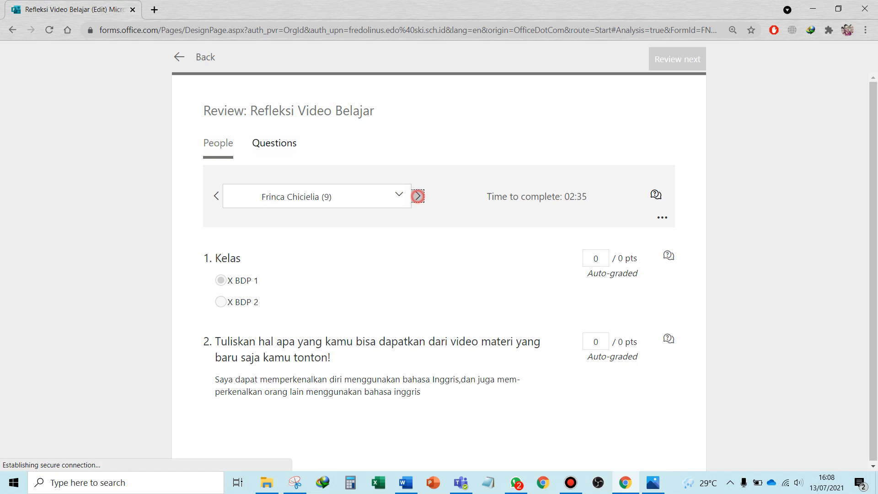
pyautogui.click(418, 195)
pyautogui.click(417, 196)
pyautogui.click(179, 56)
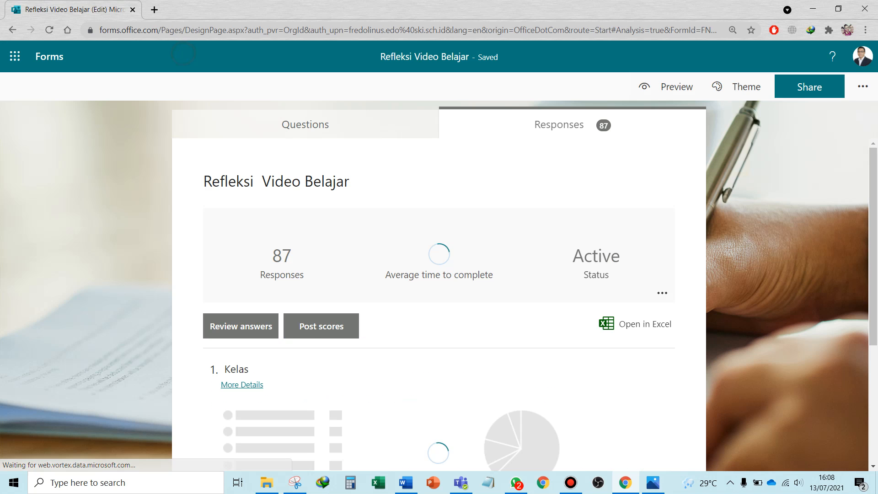
pyautogui.click(48, 56)
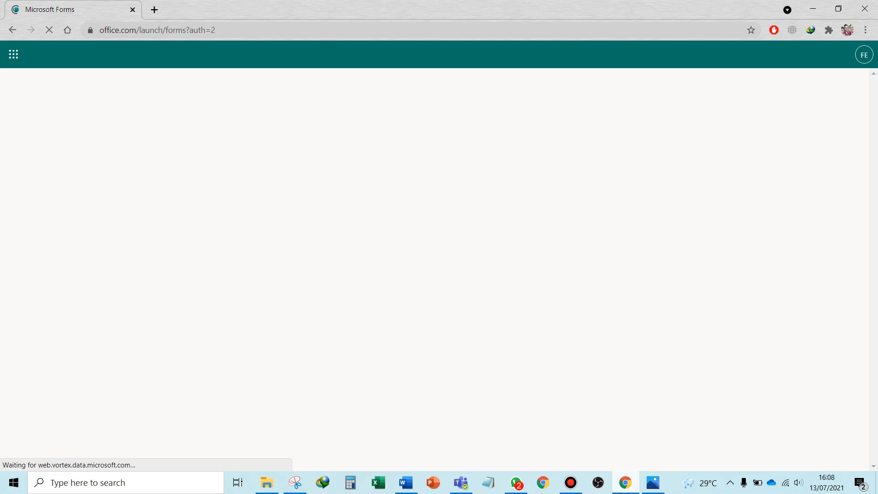
# Switch to Teams and set up a new Forms tab from the existing form Refleksi Video Belajar(Personal), without posting about it to the channel
pyautogui.hotkey('alt', 'Tab')
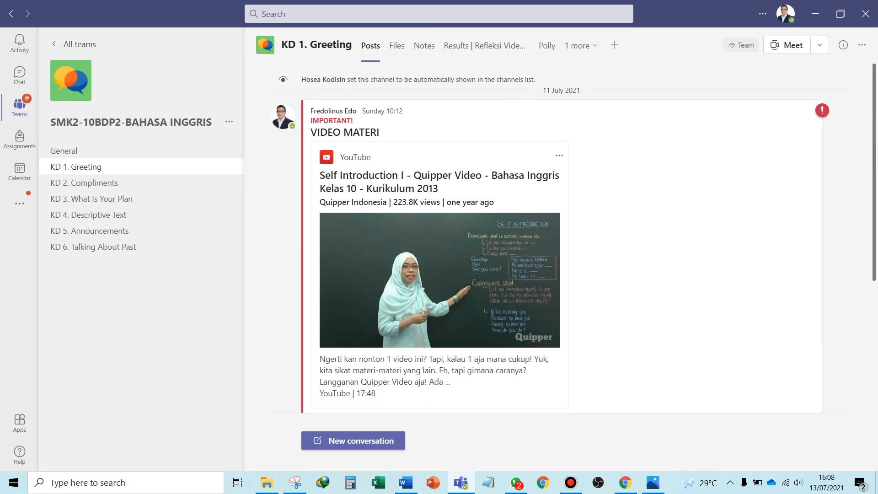
pyautogui.click(614, 46)
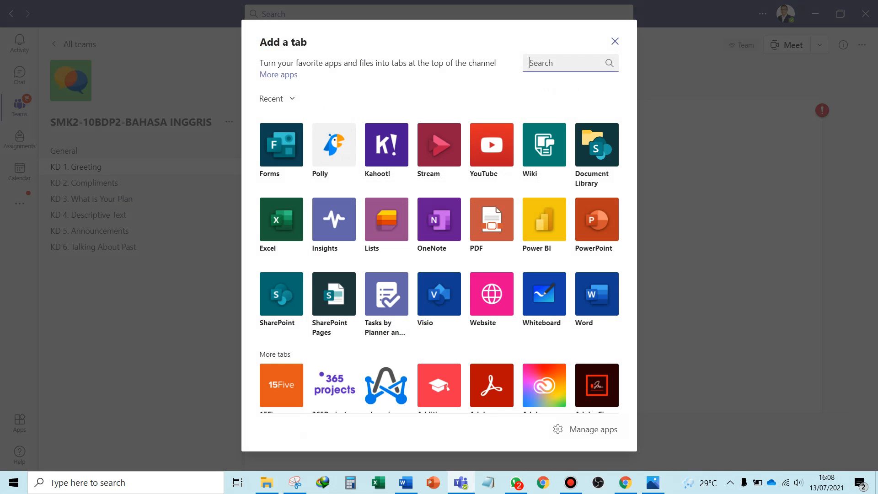
pyautogui.click(292, 149)
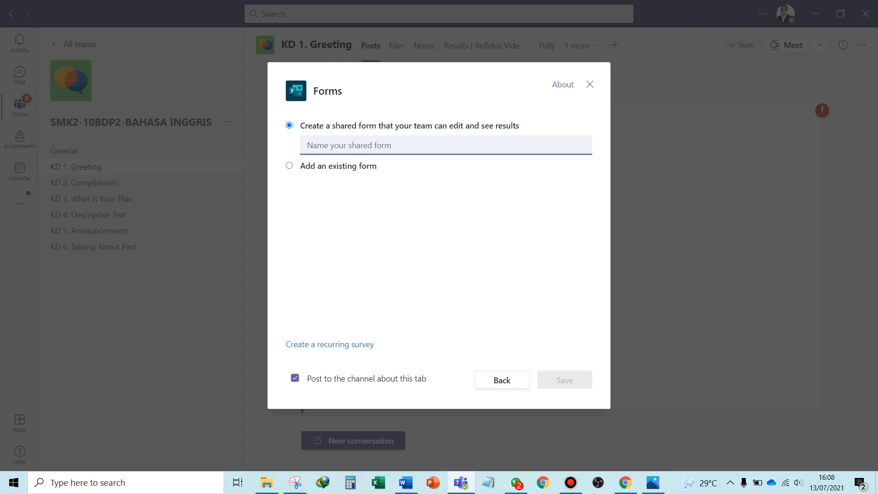
pyautogui.click(294, 377)
pyautogui.click(289, 165)
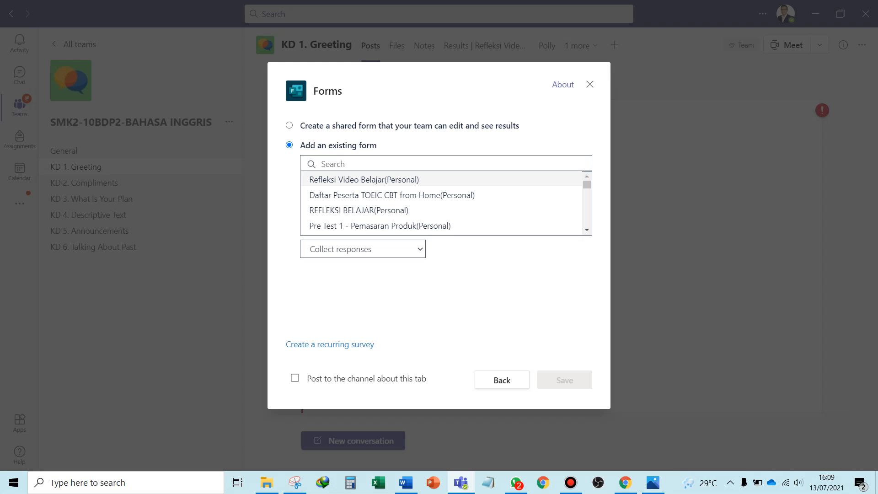
pyautogui.click(388, 179)
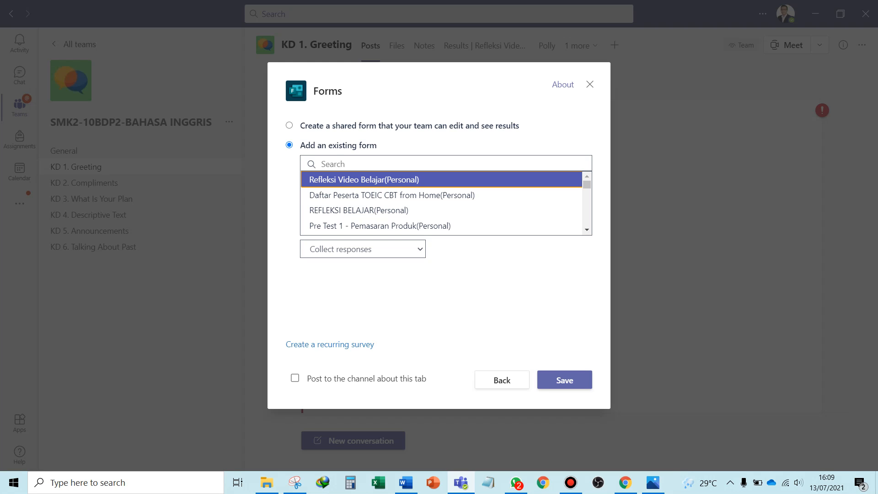
# Set the form tab to Show results and save it to the KD 1. Greeting channel
pyautogui.click(418, 249)
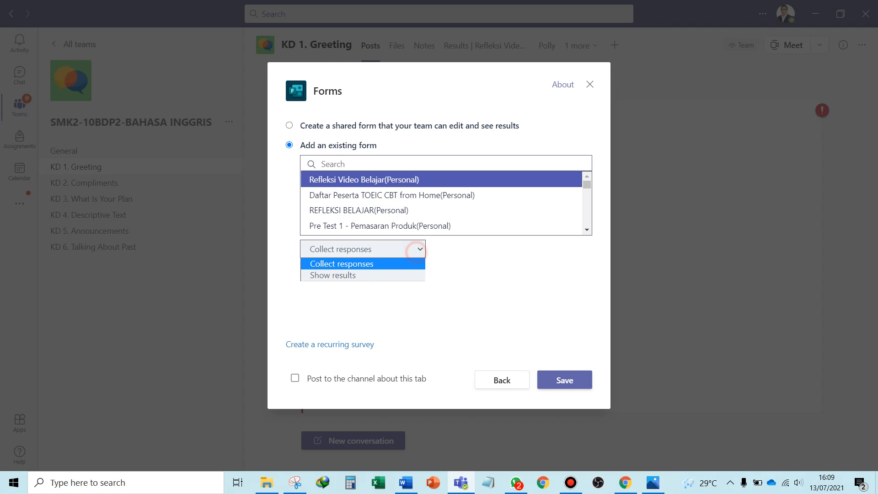
pyautogui.click(411, 272)
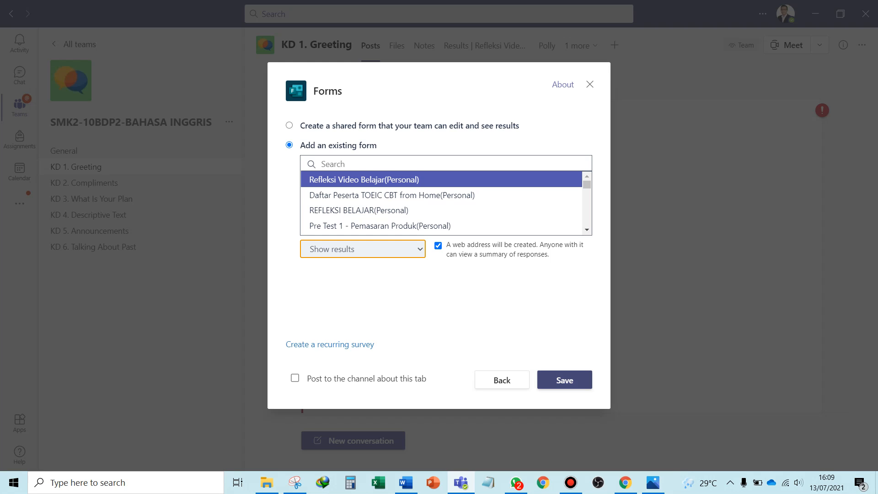
pyautogui.click(574, 380)
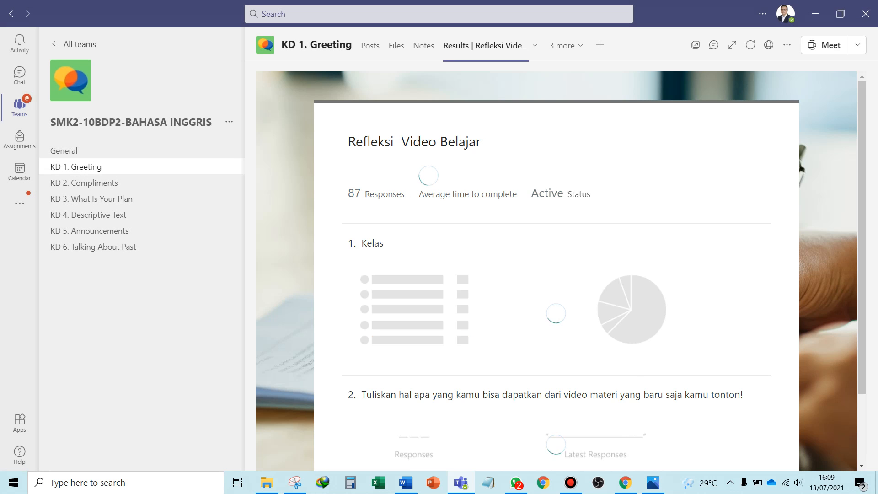
# Look over the response summary in the new results tab, and return to the VIDEO MATERI post in the channel
pyautogui.scroll(-1, 589, 271)
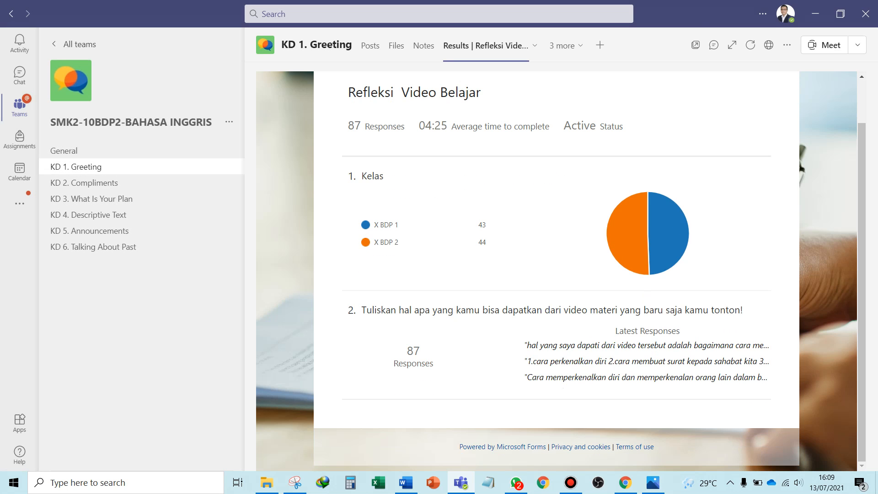
pyautogui.scroll(1, 556, 272)
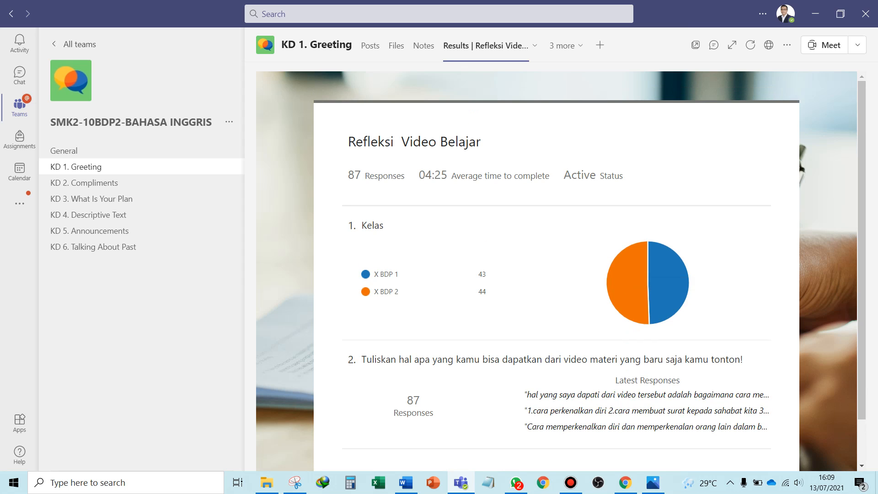
pyautogui.click(366, 48)
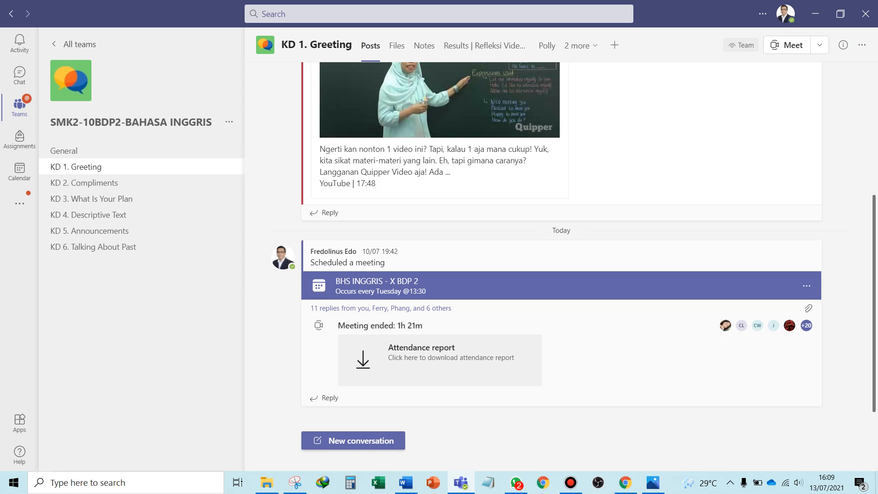
pyautogui.scroll(5, 549, 274)
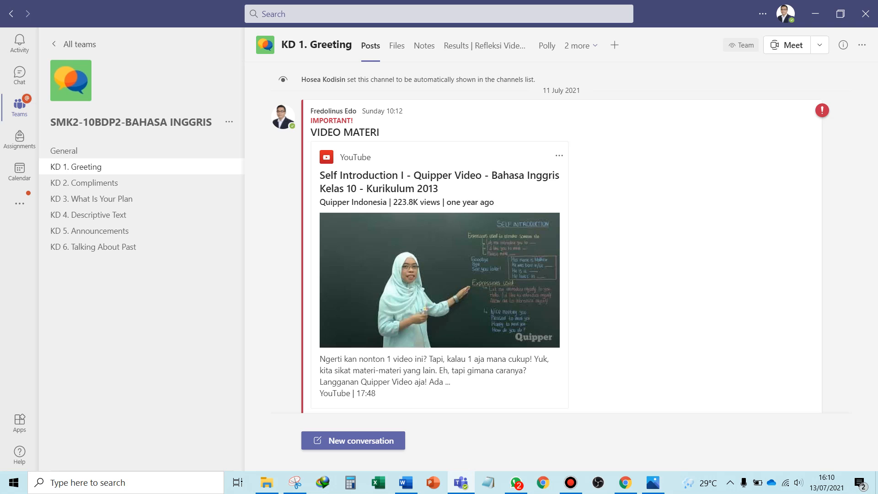
# Check the channel's additional tabs for the Fill and Results entries, and view the summary in the first Results | Refleksi Video Belajar tab
pyautogui.click(580, 46)
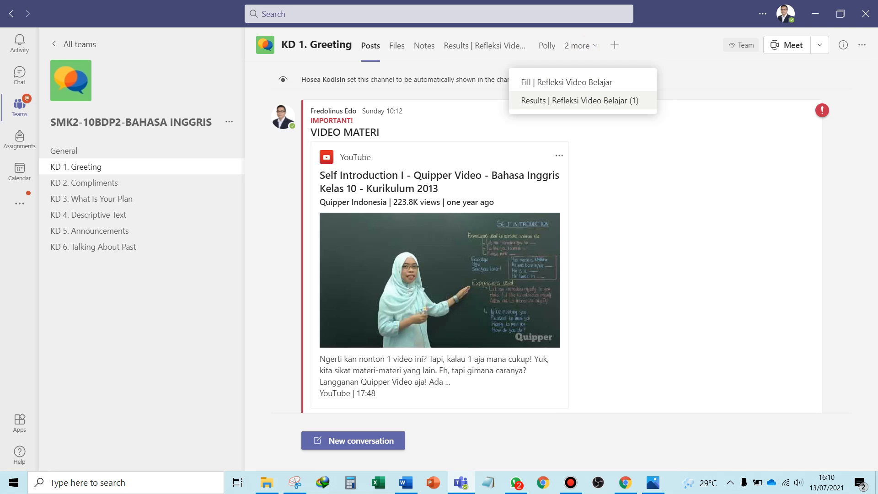
pyautogui.click(510, 46)
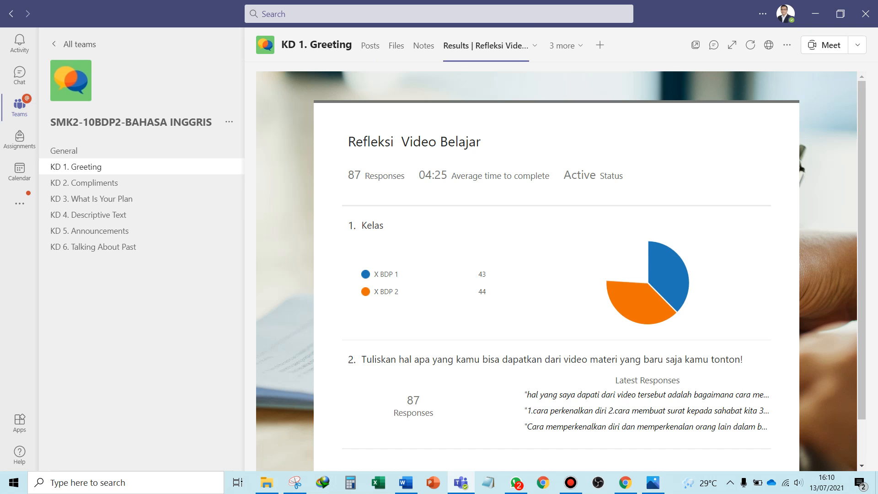
pyautogui.scroll(-1, 555, 269)
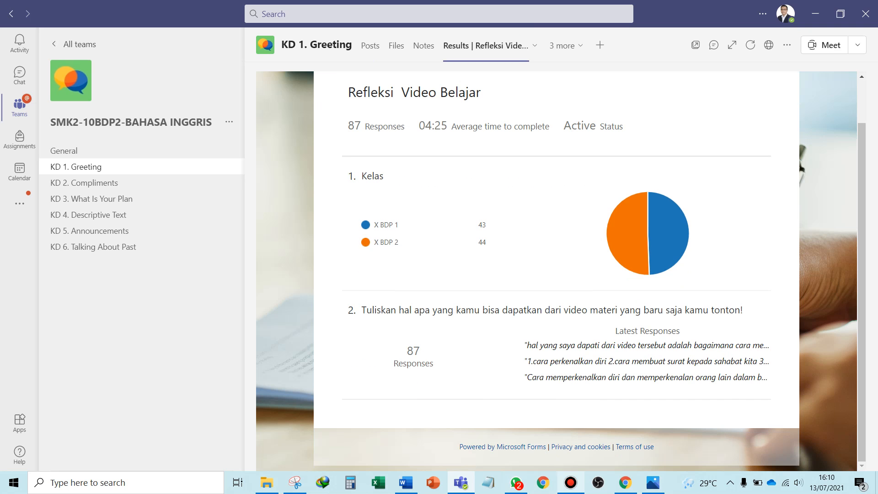
pyautogui.moveTo(570, 483)
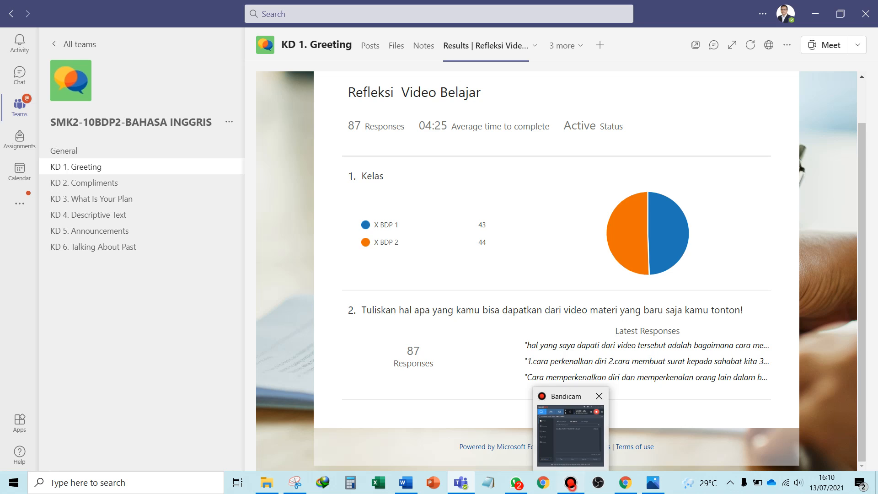
pyautogui.click(571, 482)
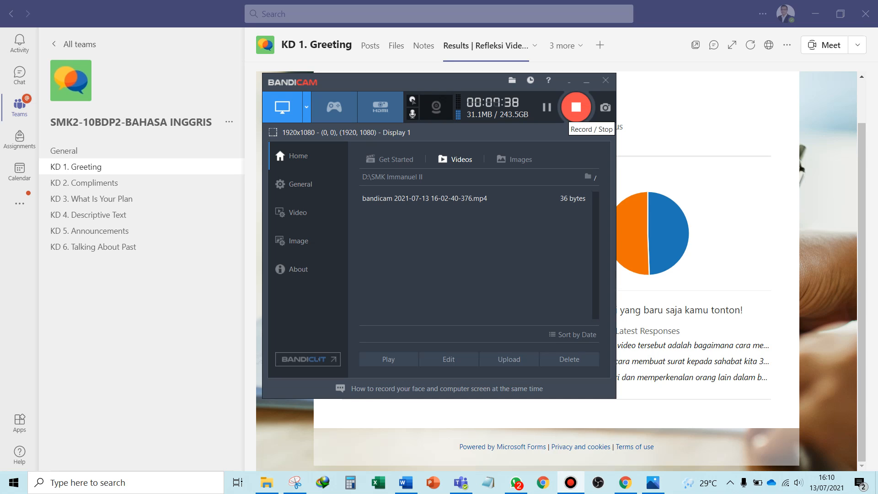